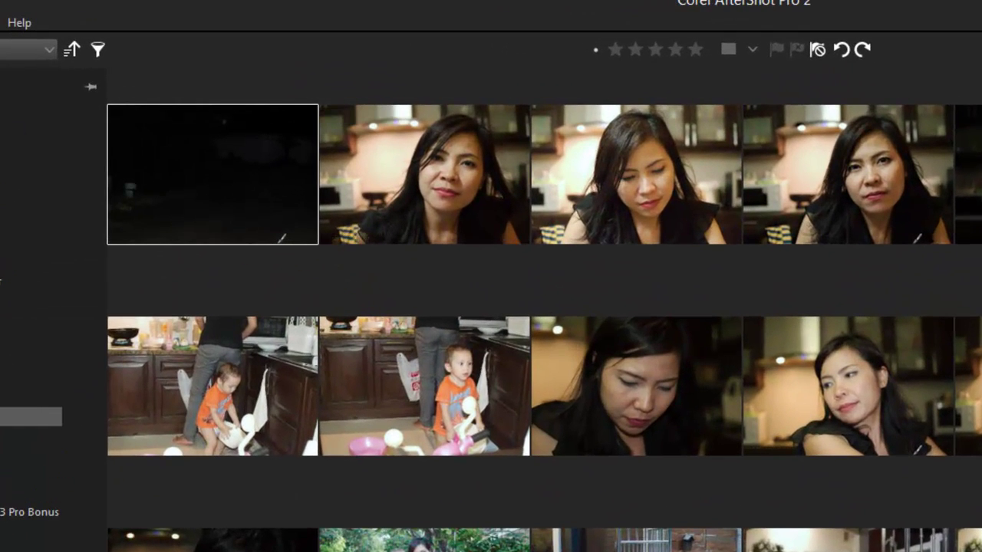
Open the dark night photo of the garden and driveway in the single-image editor
double_click(210, 158)
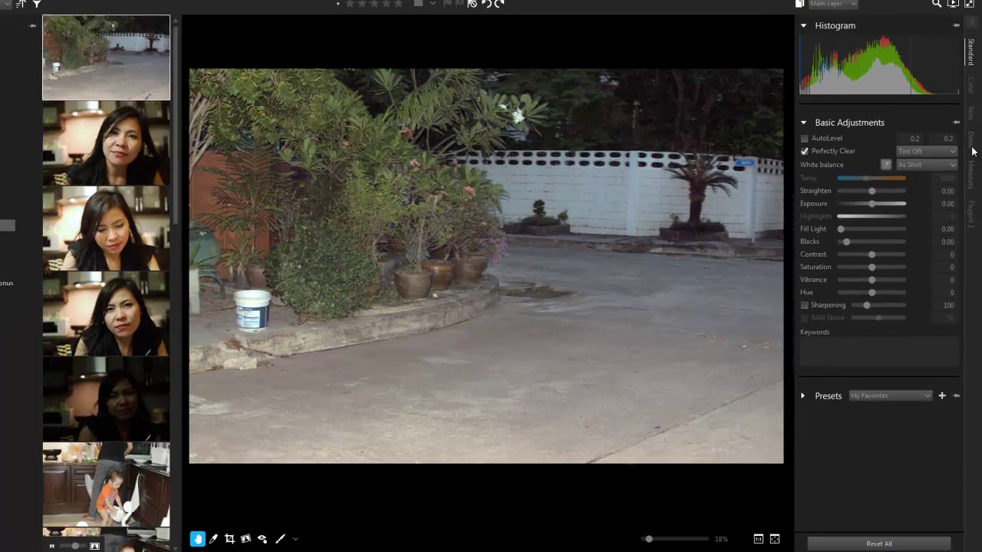
Review Lens Correction choices, keeping Nikon SLR and D3200, then view the lens list
click(971, 161)
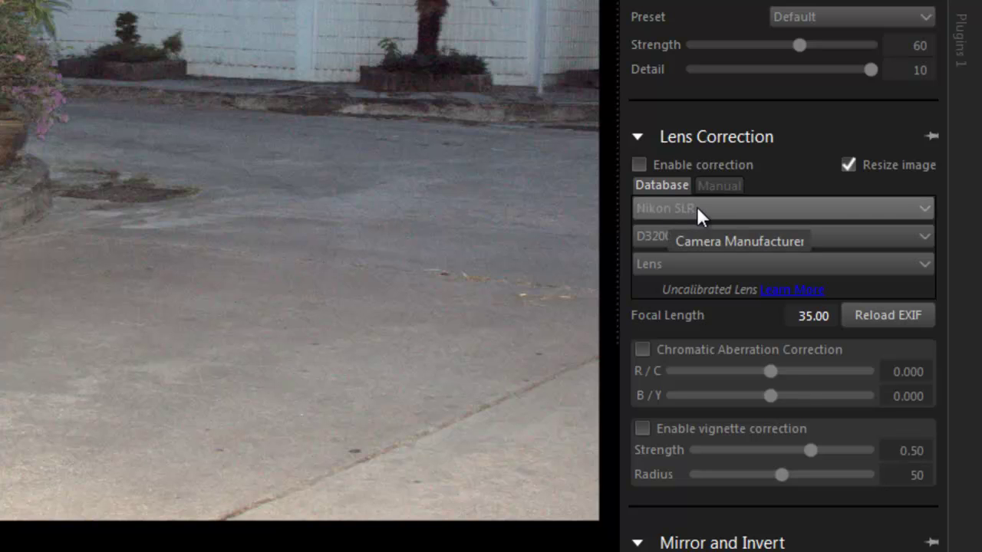
click(926, 204)
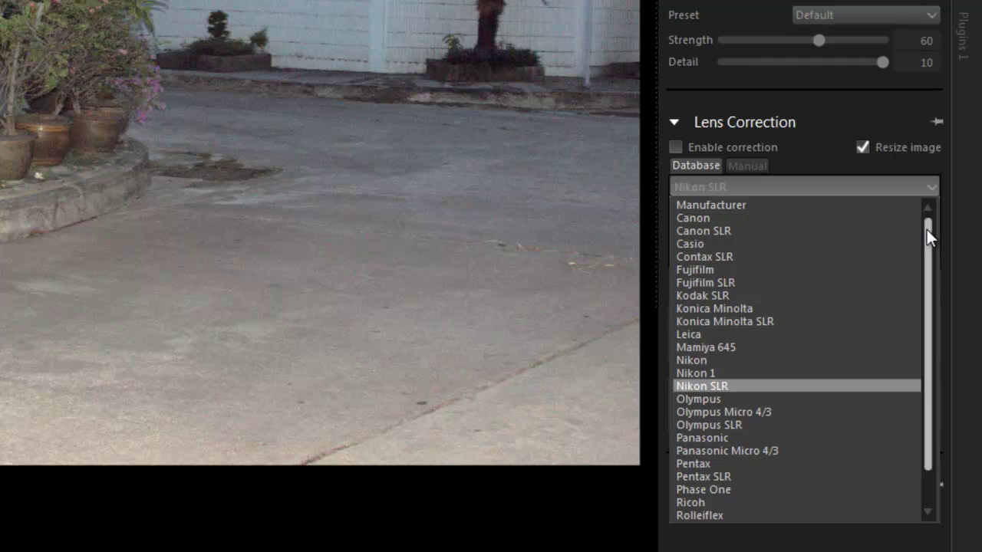
drag(927, 230, 924, 186)
click(924, 186)
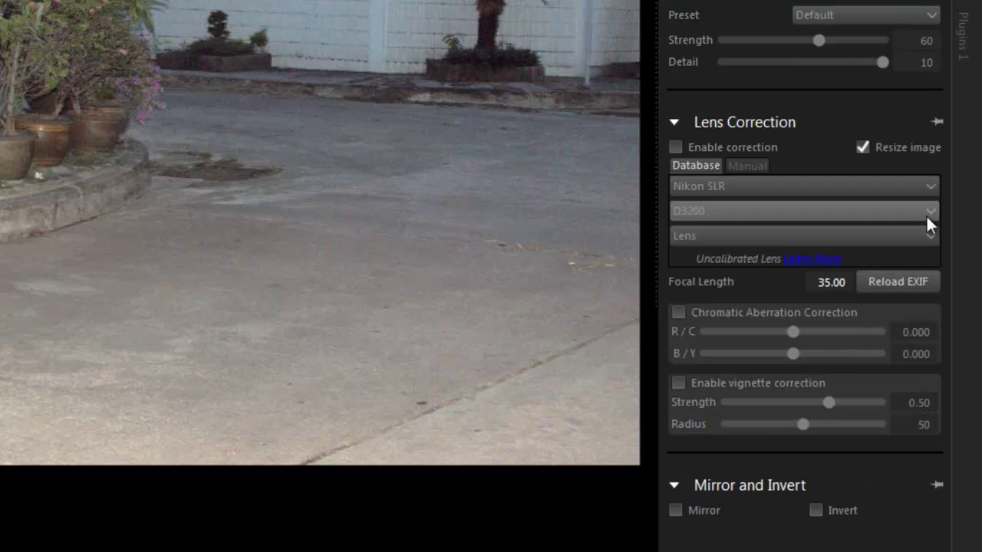
click(926, 214)
drag(926, 307, 933, 237)
click(932, 212)
click(931, 235)
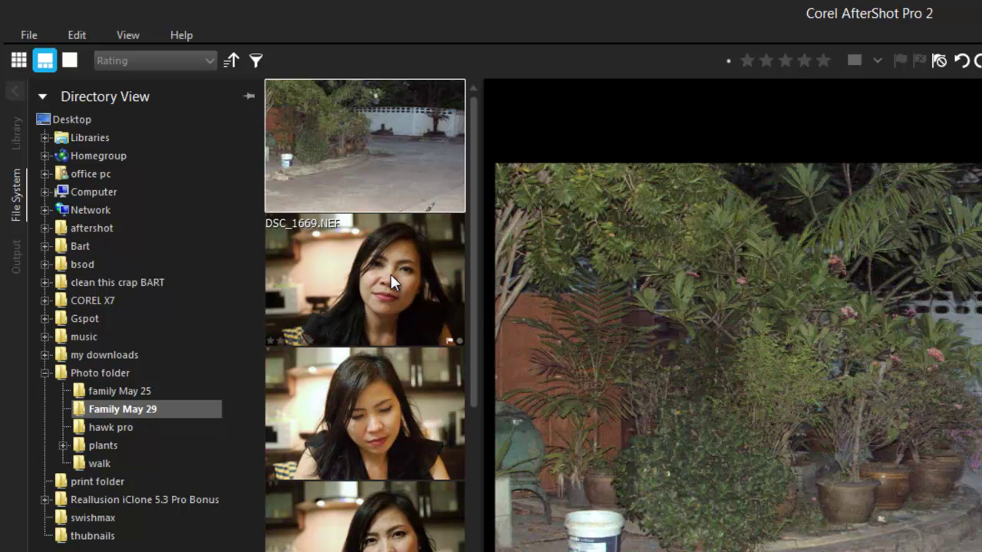
Check the kitchen portrait's actions, including Edit with AfterShot HDR options, then dismiss them
right_click(391, 282)
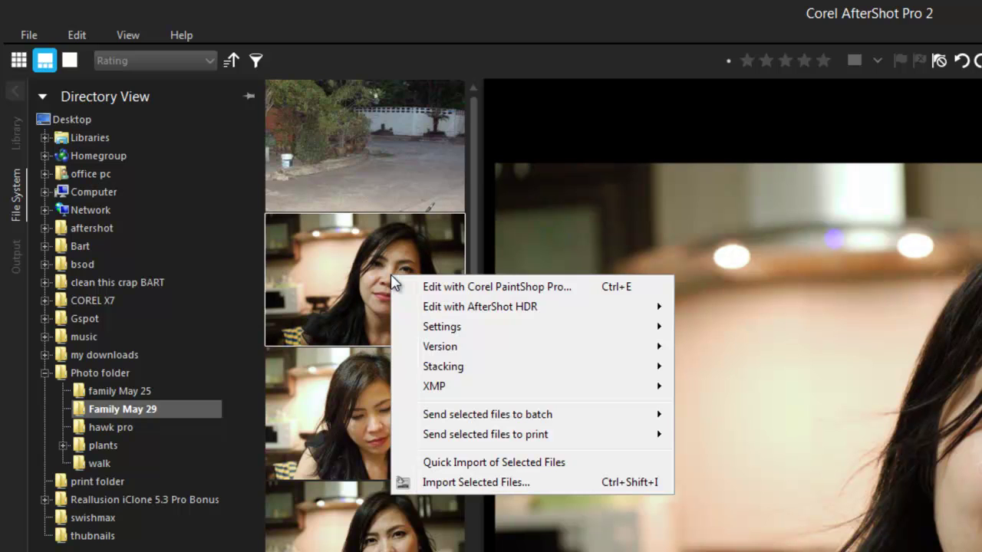
mouse_move(441, 314)
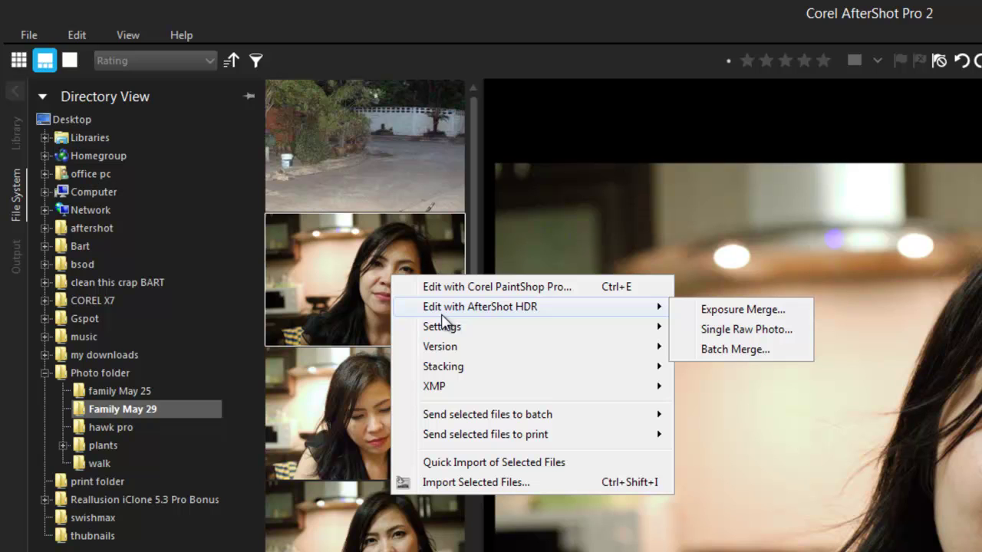
click(358, 295)
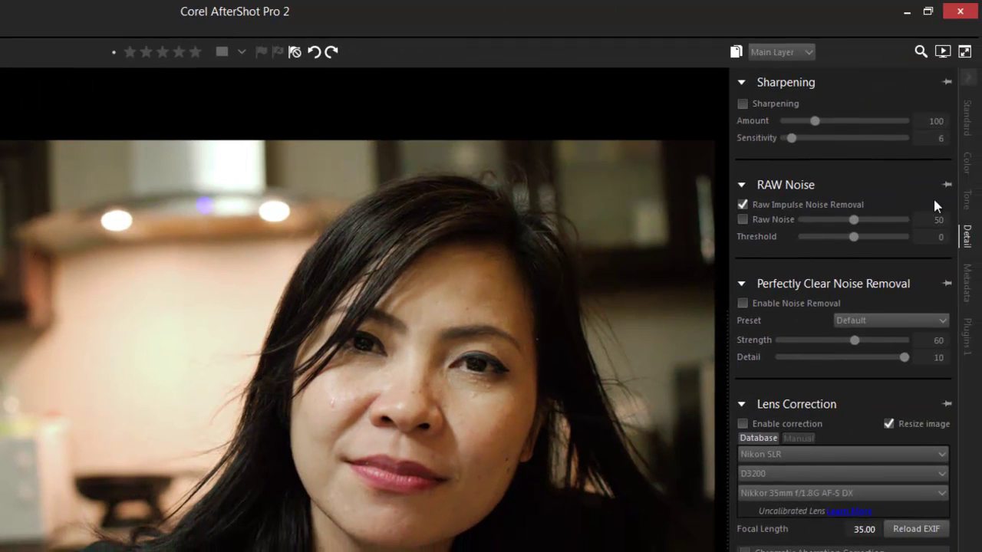
Enable Local Contrast at strength -38, toggling it off and back on to compare
click(965, 201)
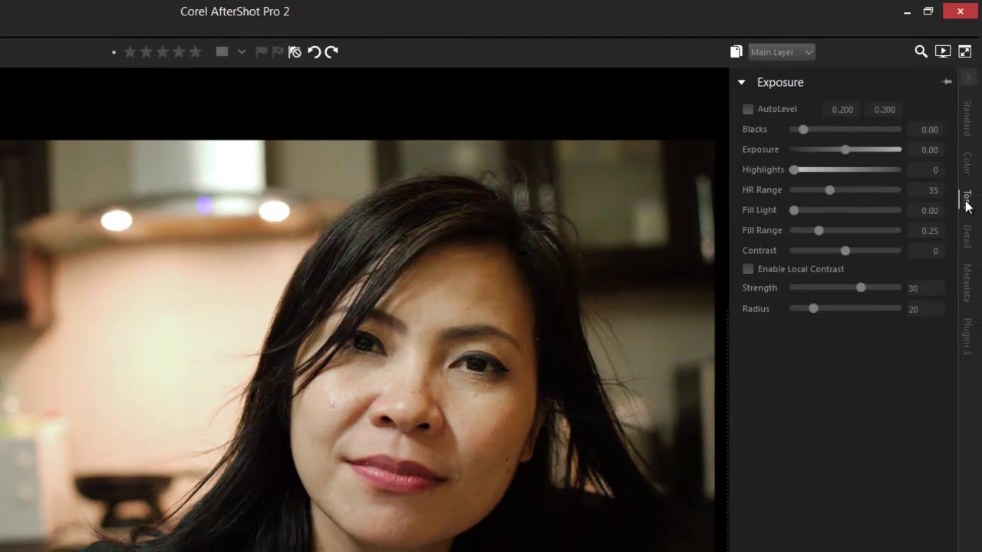
click(749, 270)
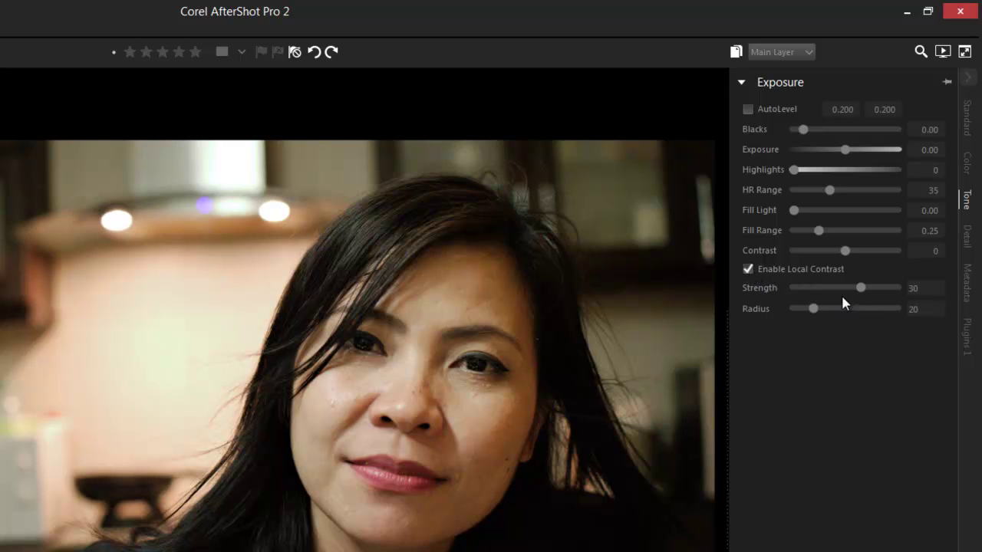
drag(857, 287, 825, 292)
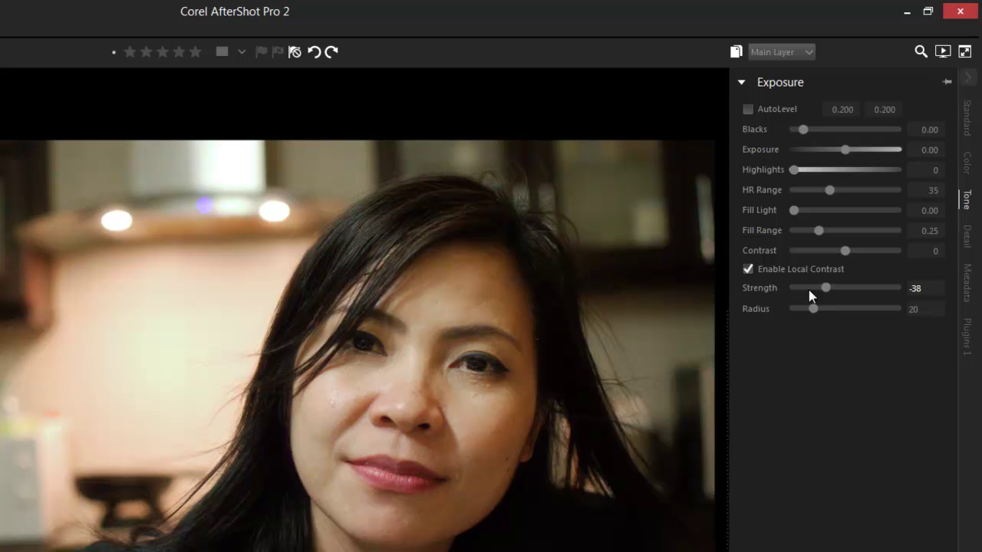
click(748, 270)
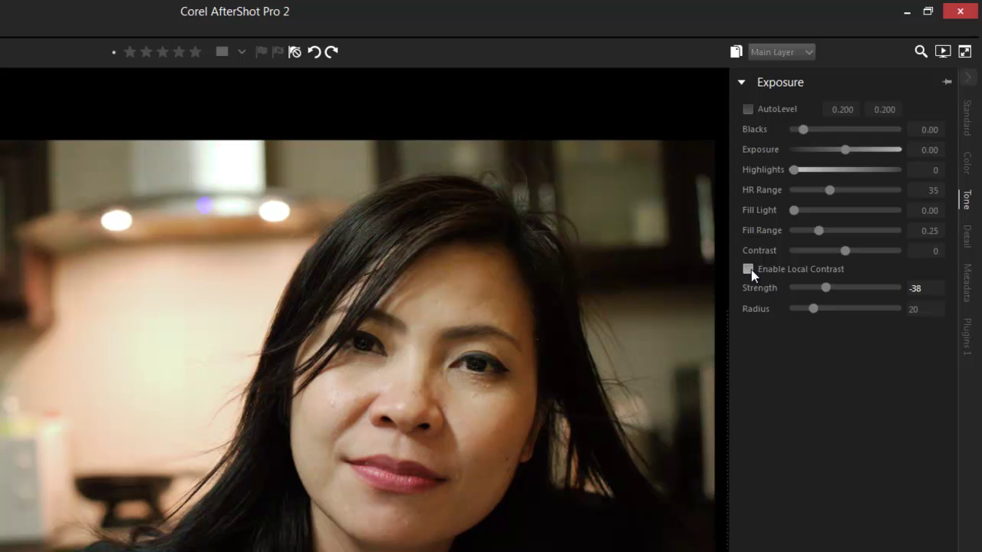
click(748, 270)
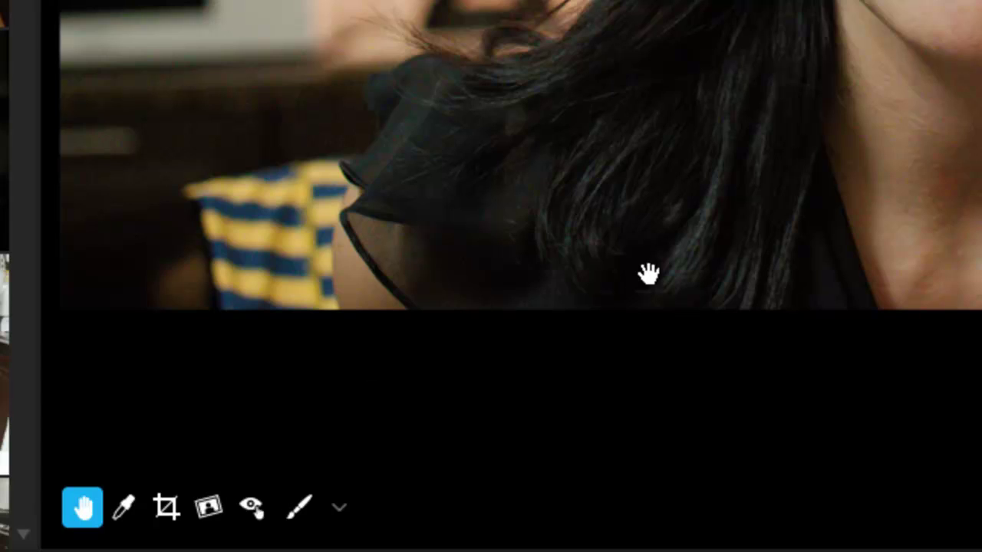
Bring Perfectly Clear Noise Removal (Default, strength 60, detail 10) back into view
click(267, 520)
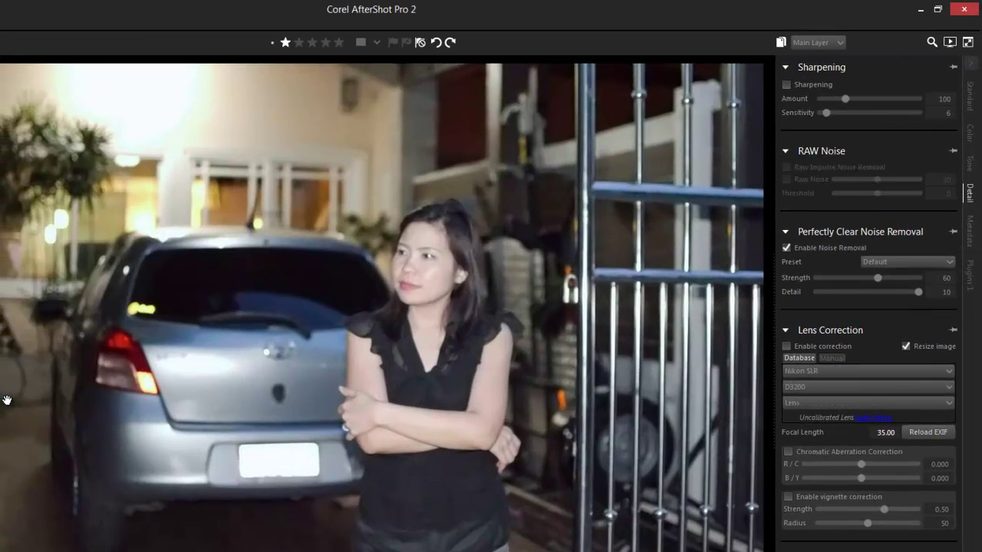
Zoom to 100% on the woman to check noise, then return to the fitted view
scroll(418, 307, up, 4)
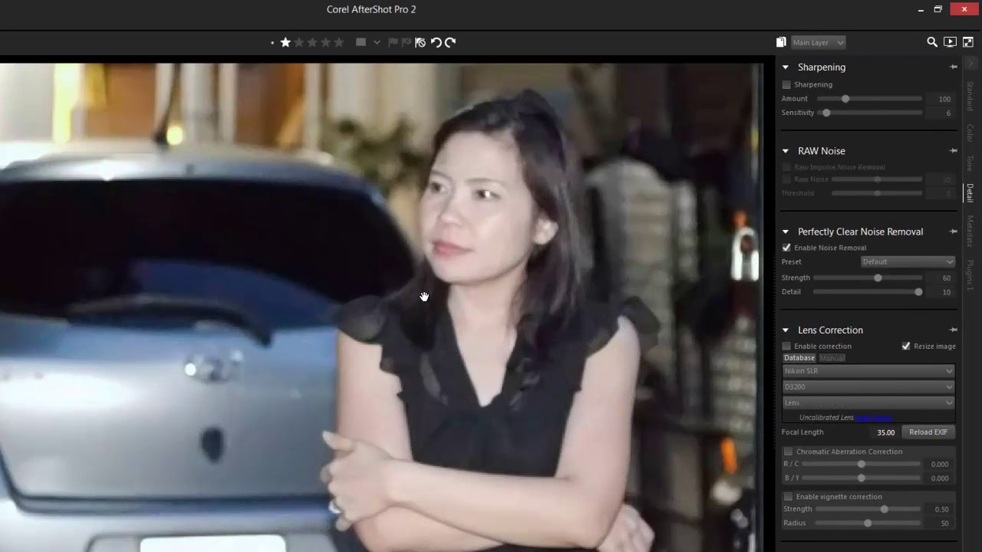
scroll(424, 296, up, 1)
scroll(396, 312, up, 5)
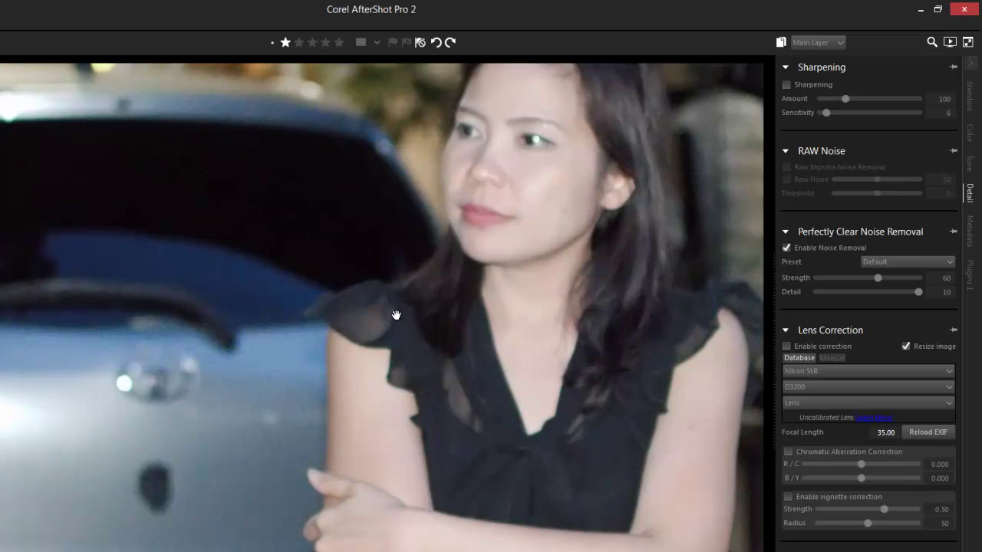
scroll(396, 312, down, 1)
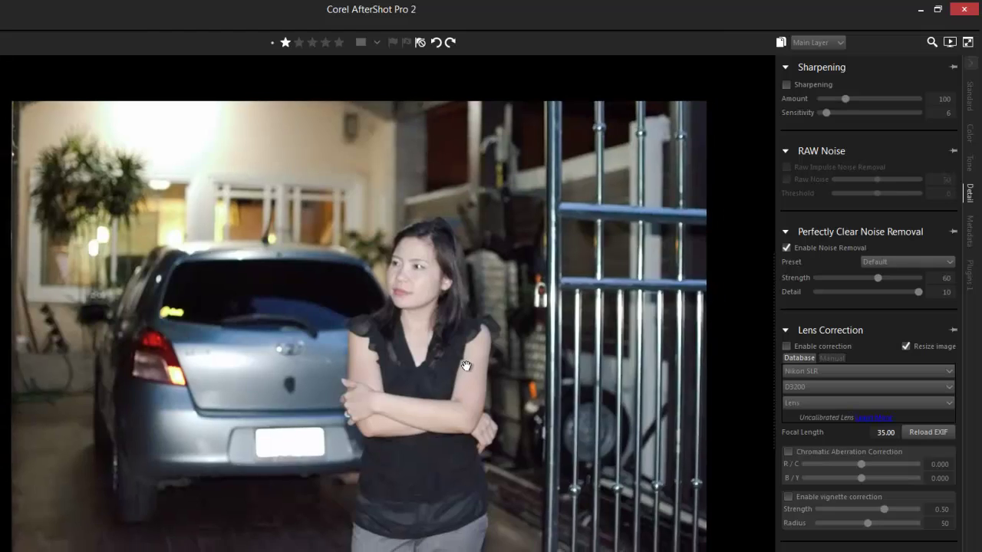
click(465, 366)
click(446, 358)
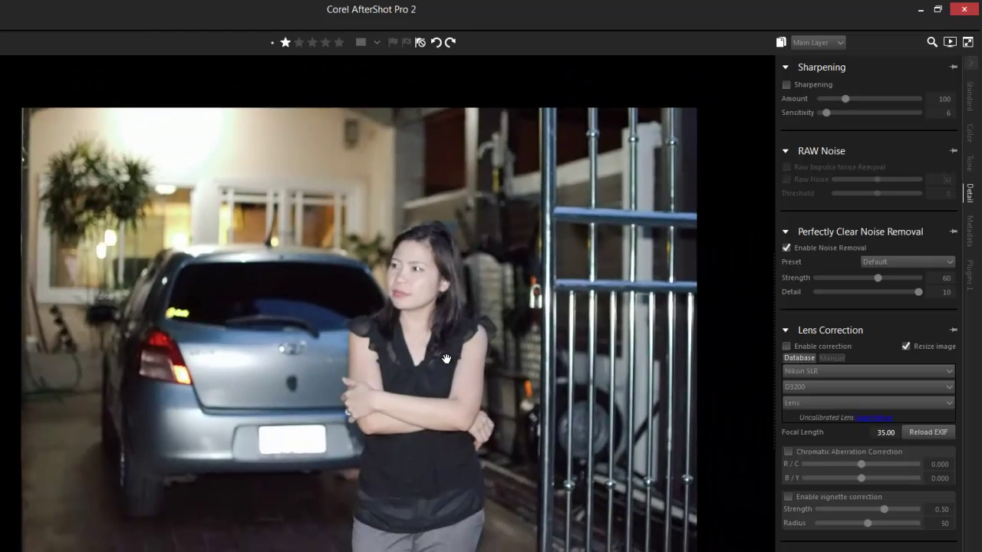
click(445, 359)
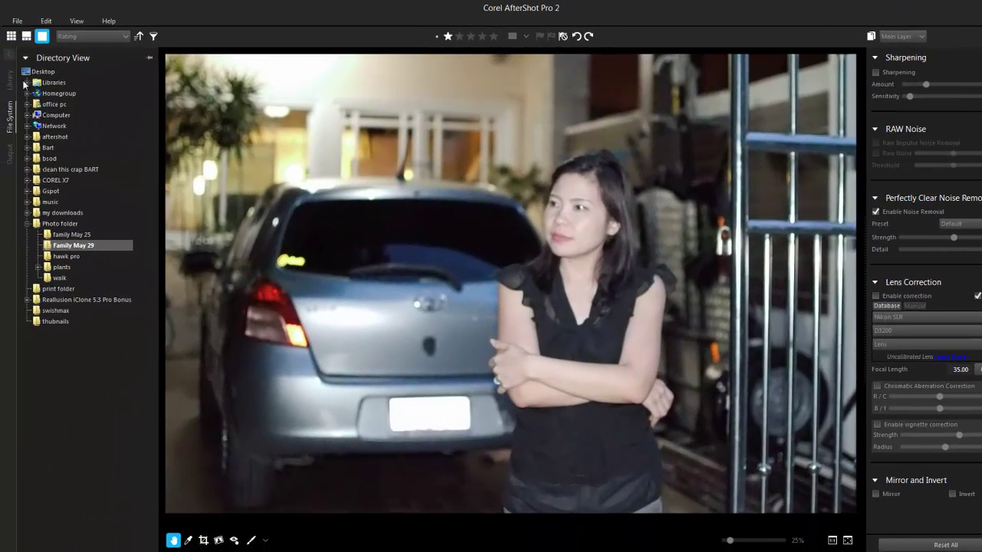
Show the Library catalogs and Metadata Browser, and glance at the colour label list
click(15, 78)
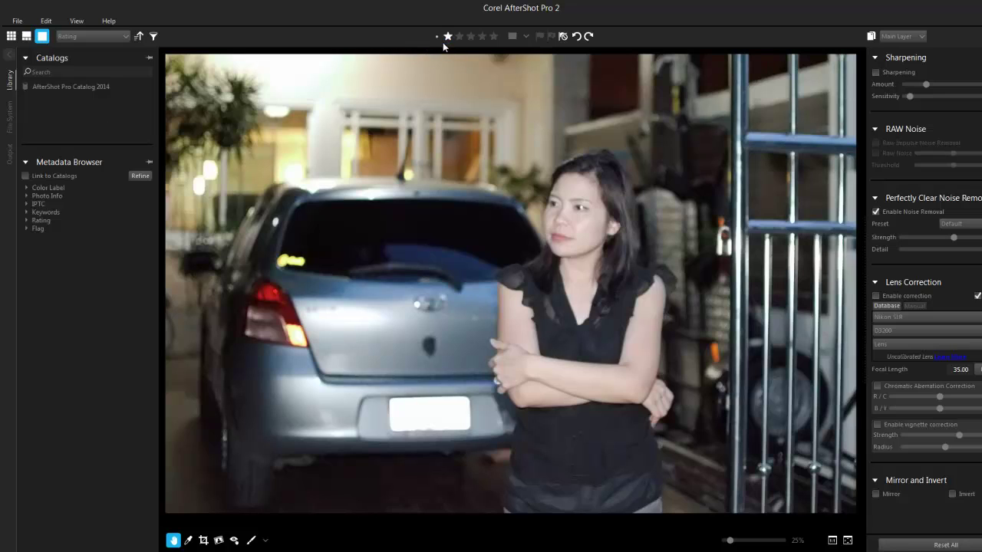
click(526, 39)
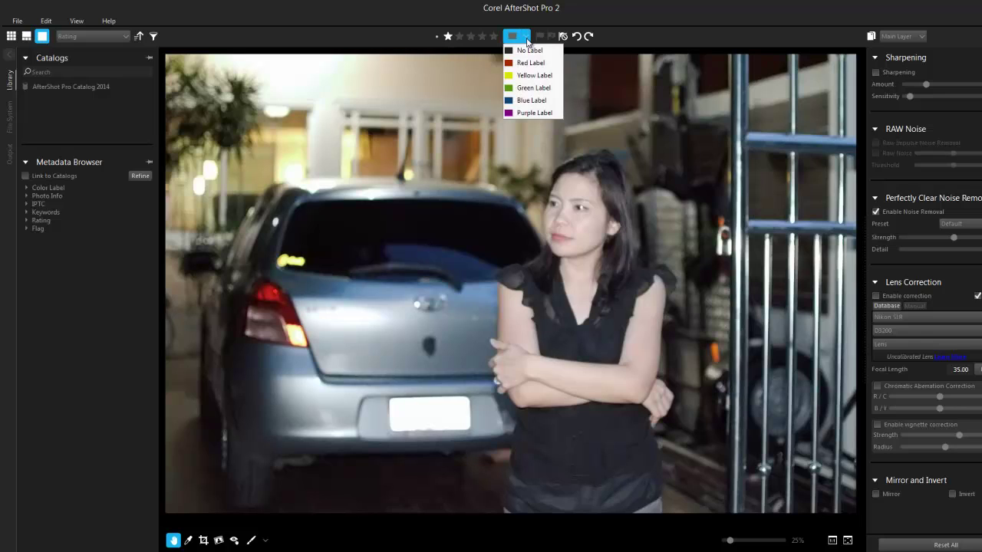
click(527, 40)
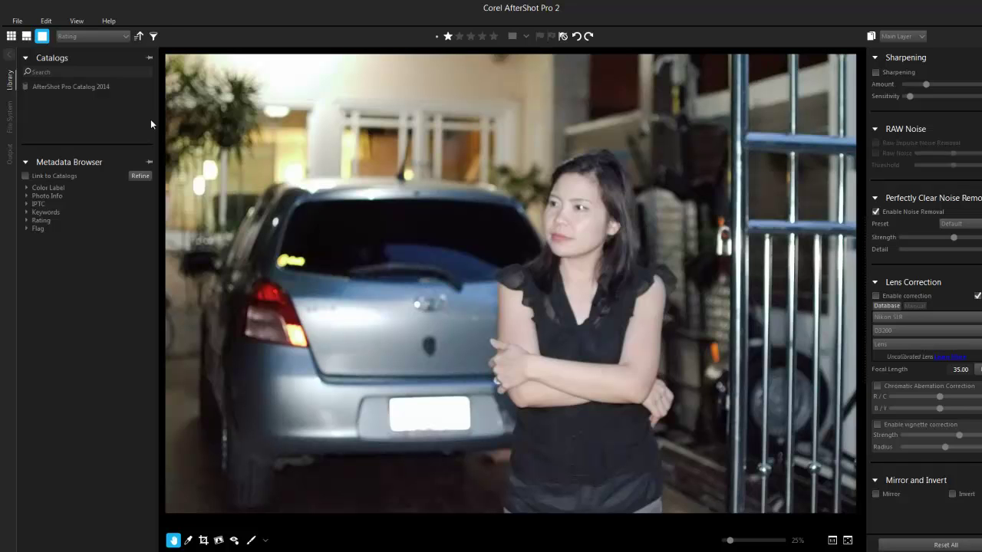
Show the Output panel with Batch Output presets like 16-bit TIFF and JPEG Full Size
click(12, 162)
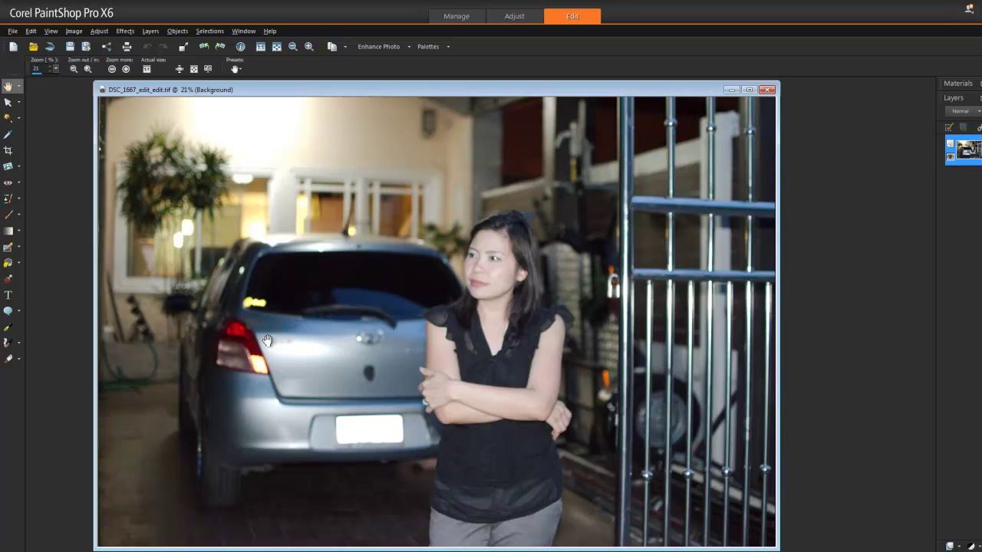
Reposition the DSC_1667_edit_edit.tif window in PaintShop Pro X6, then head back to AfterShot Pro
drag(424, 93, 484, 96)
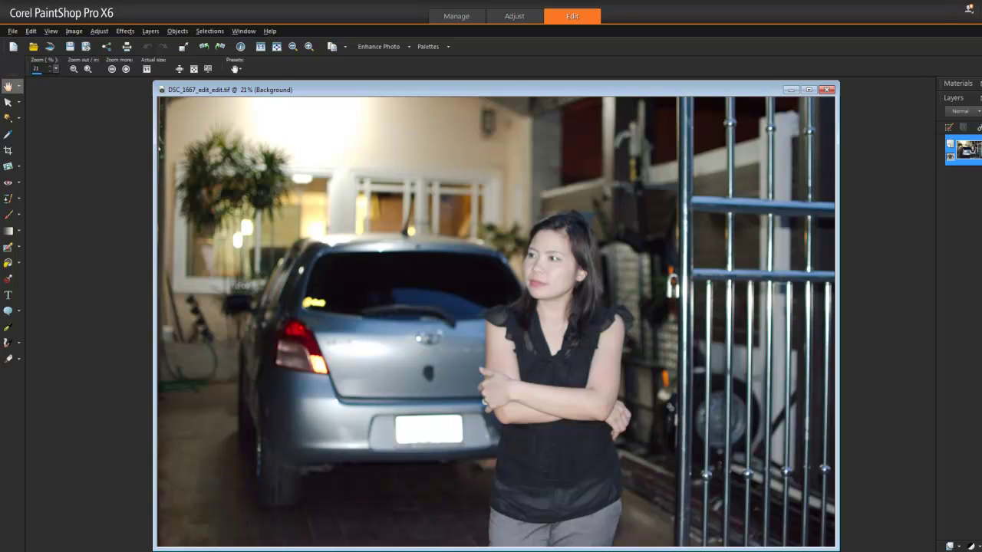
mouse_move(338, 551)
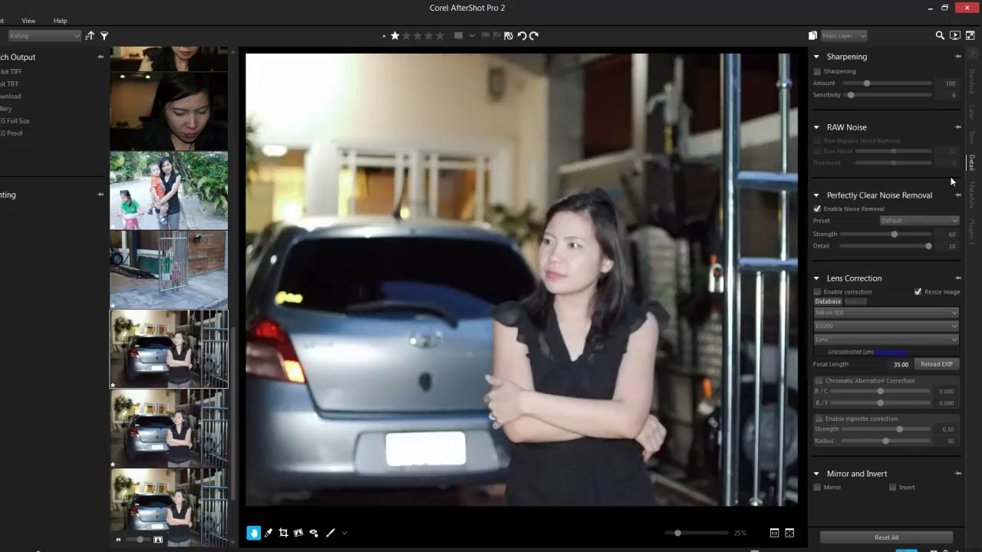
Show the Plugins 1 adjustments and collapse the Color Equalizer section
click(971, 233)
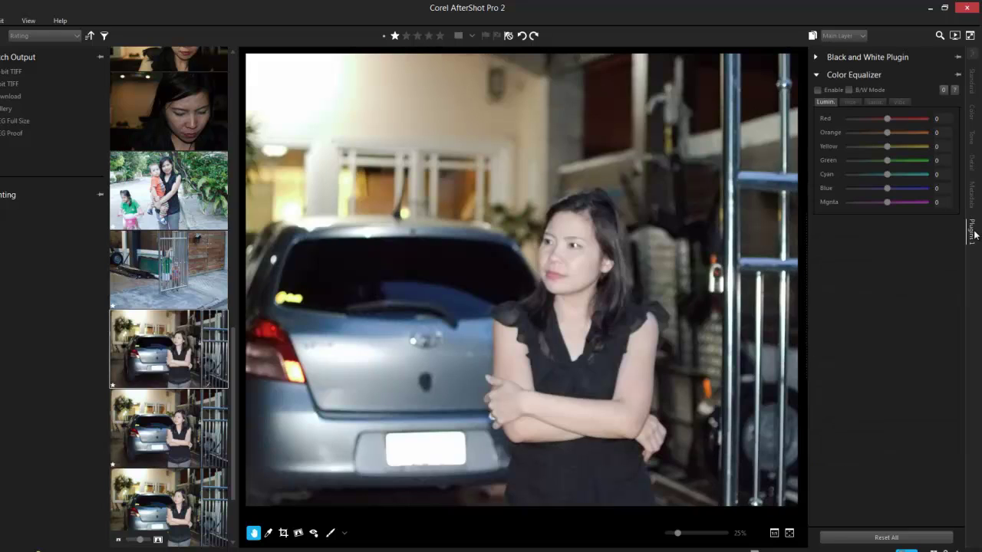
click(816, 74)
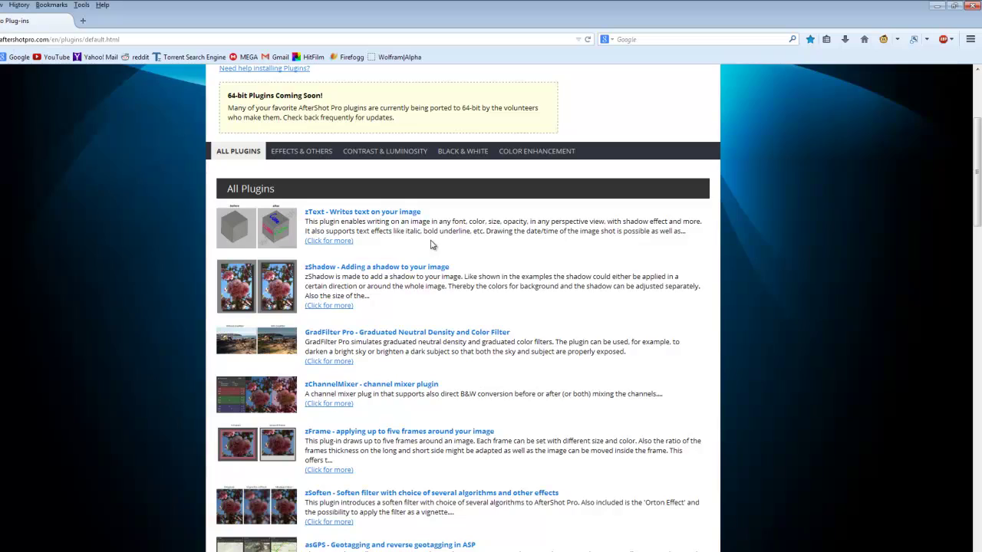
Browse the All Plugins list down to the bottom and back up to zText, then minimize the browser
scroll(431, 244, up, 3)
scroll(431, 243, down, 8)
scroll(431, 236, down, 15)
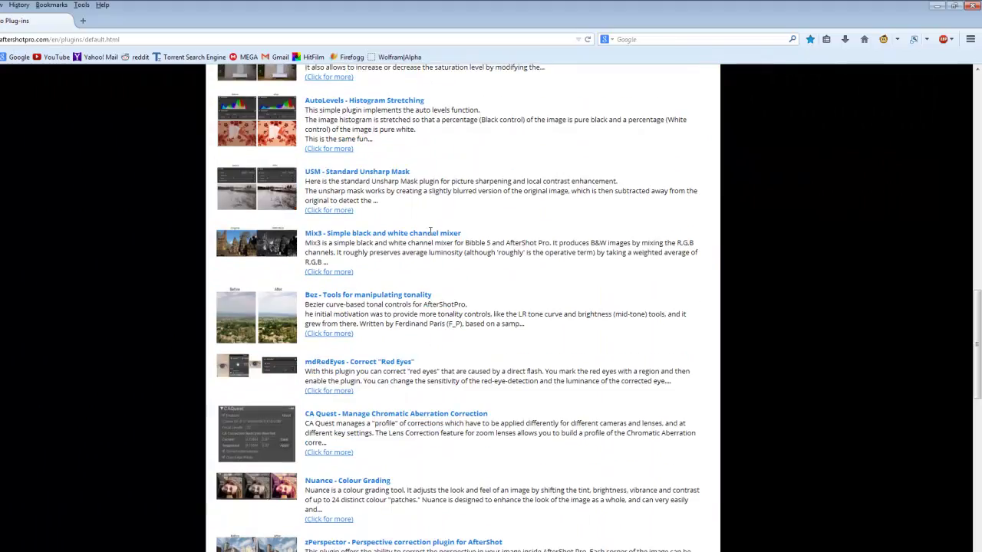
scroll(431, 237, down, 4)
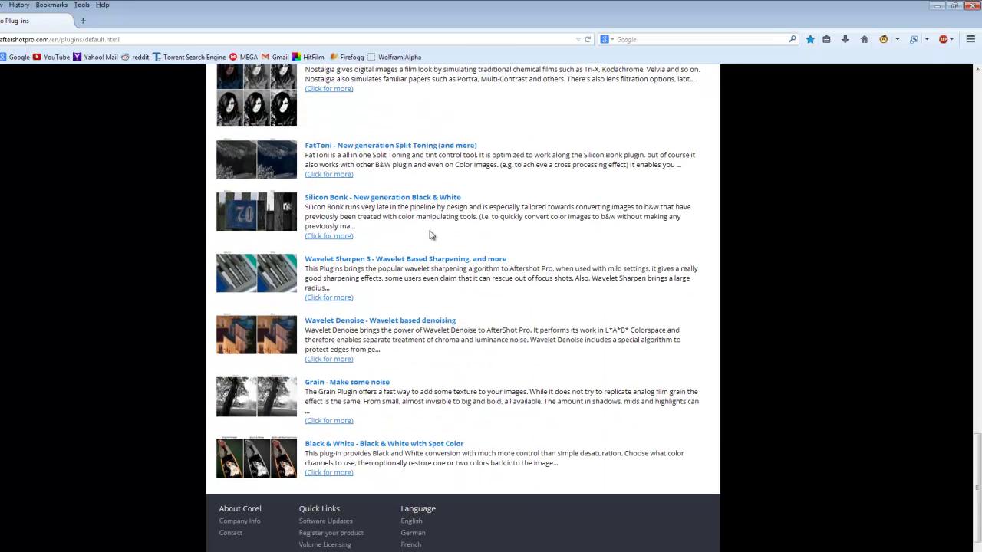
scroll(431, 235, up, 10)
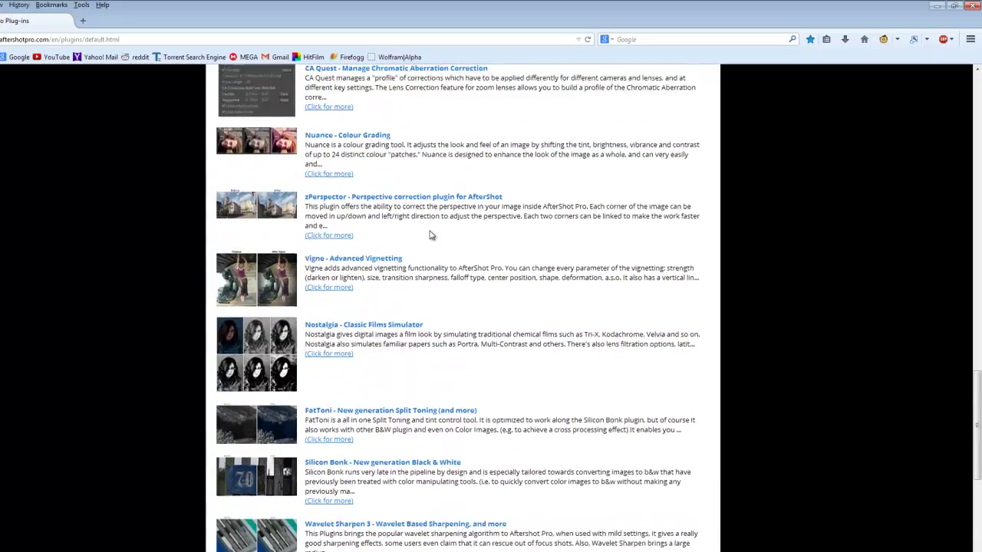
scroll(431, 231, up, 10)
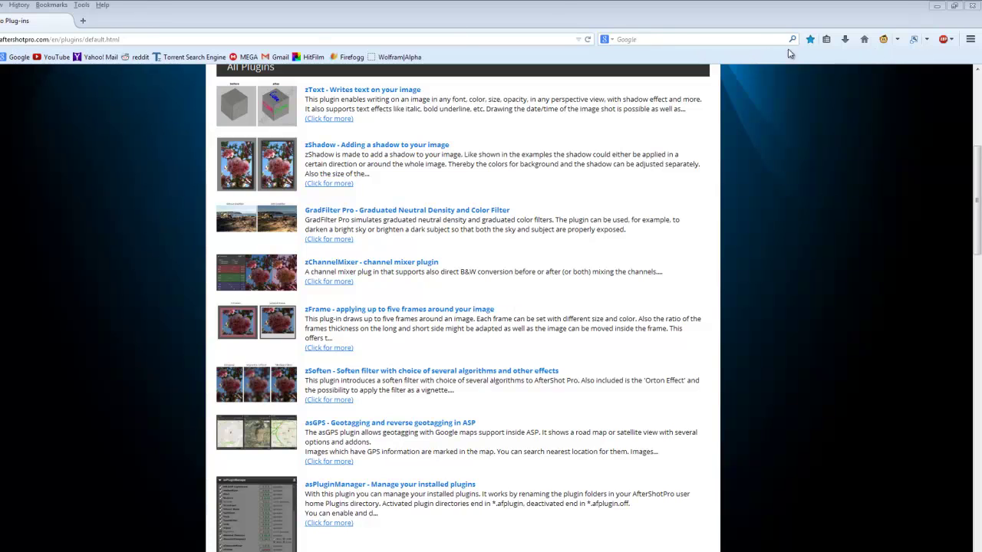
click(937, 6)
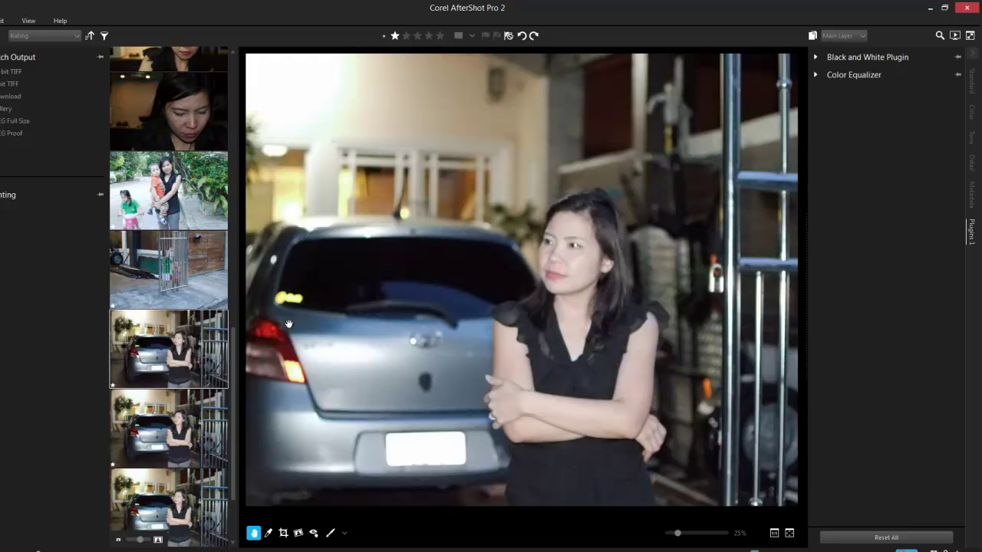
Scroll the filmstrip back to the top beside the night driveway portrait
drag(236, 367, 237, 94)
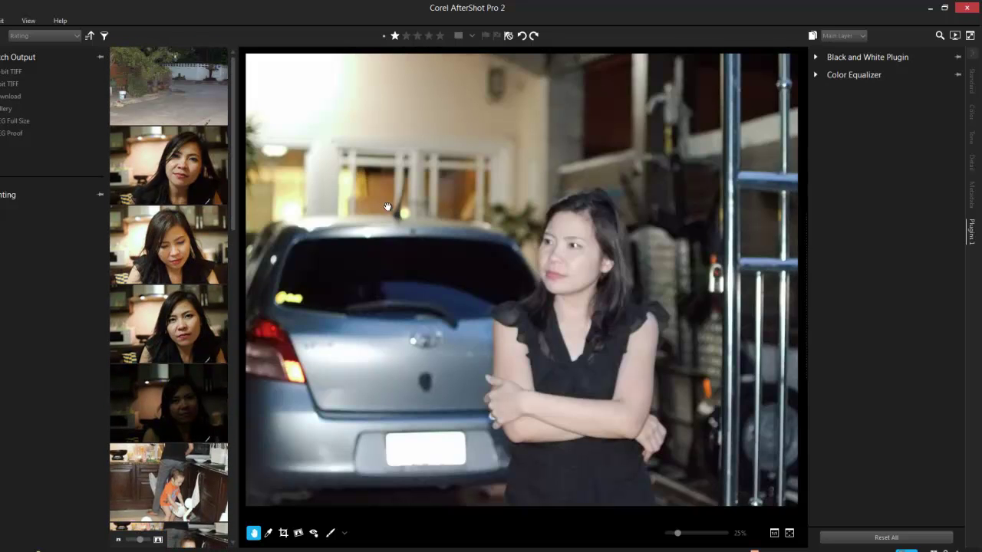